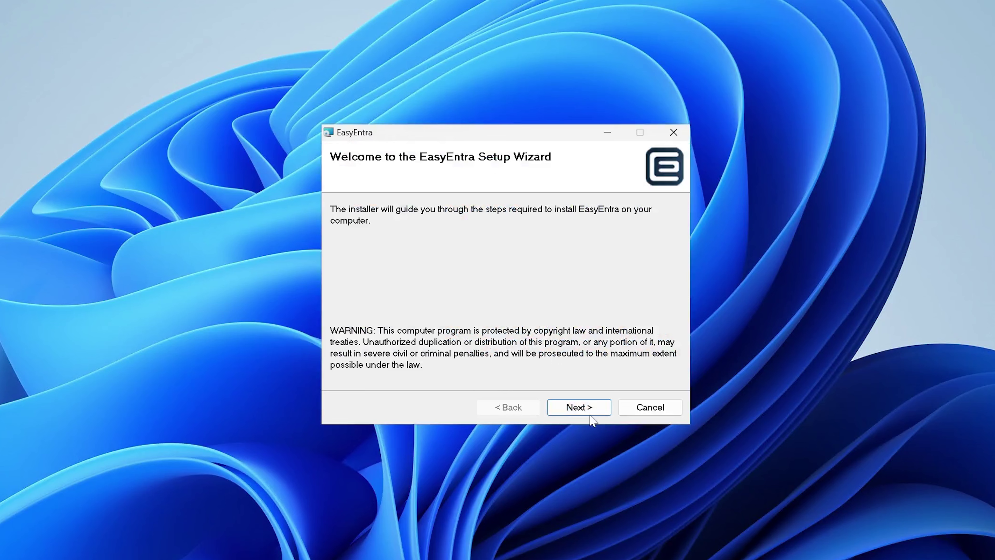
Step: Install EasyEntra through its setup wizard, accepting the default options, and close the finished installer
left_click(591, 415)
left_click(589, 413)
left_click(587, 408)
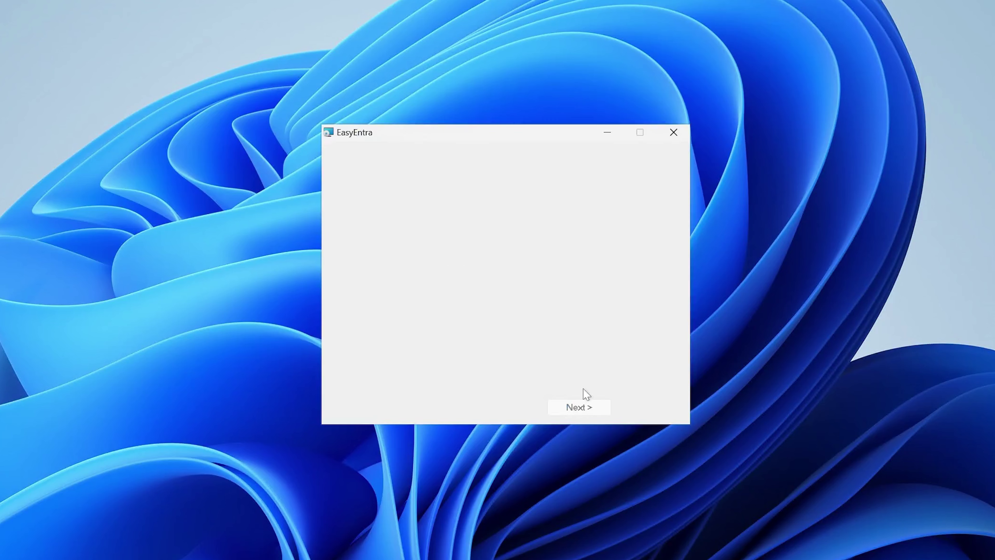
left_click(470, 400)
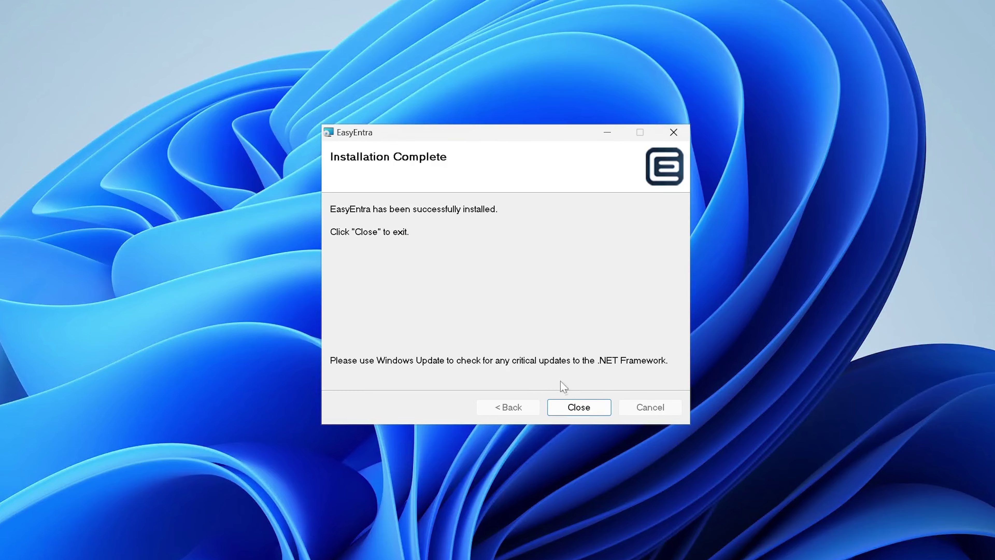
left_click(579, 407)
Step: Search the installed Windows apps for "easy" and launch EasyEntra
key("super")
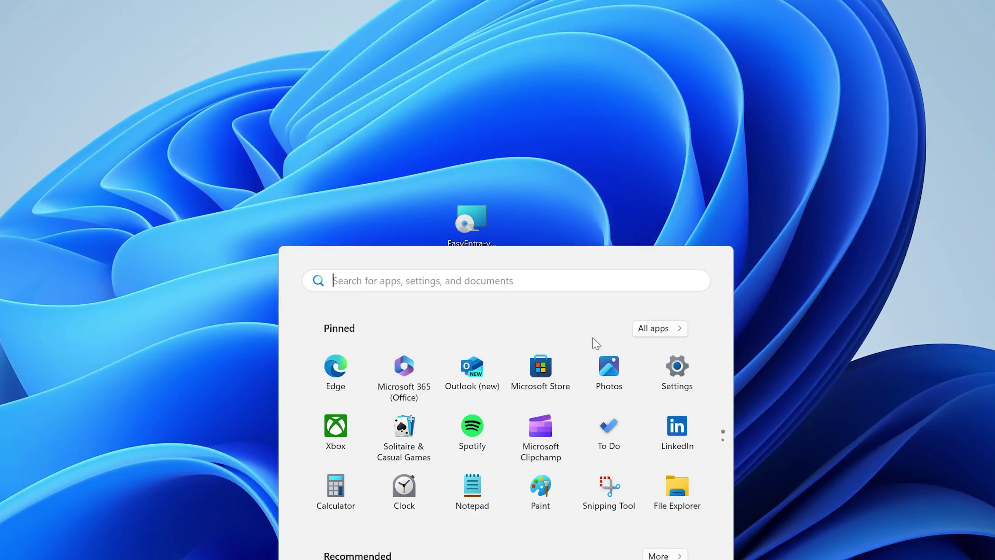
type("easy")
key("Return")
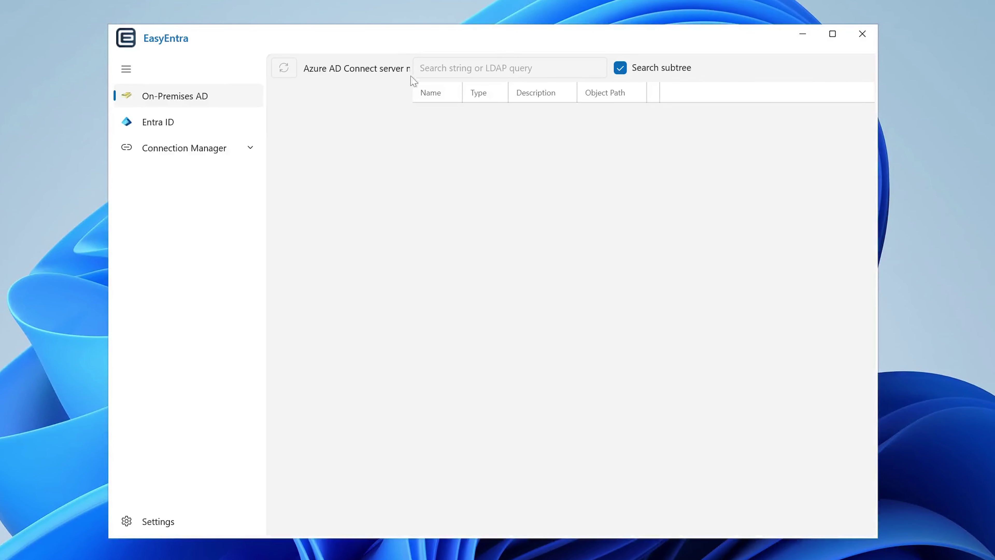
Step: Add an Active Directory connection for the domain easy365manager.local using the domain controller dc-01.easy365manager.local
left_click(223, 150)
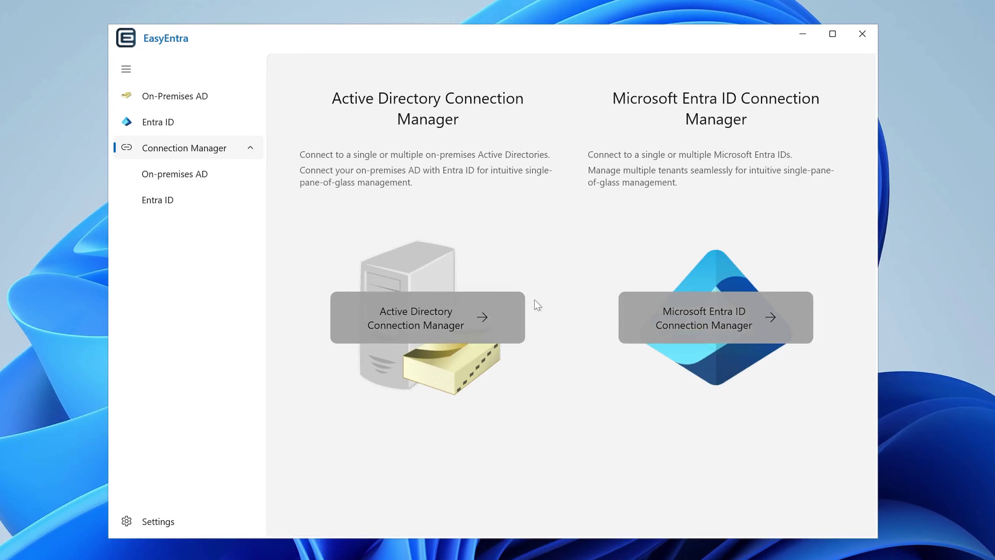
left_click(461, 314)
left_click(392, 109)
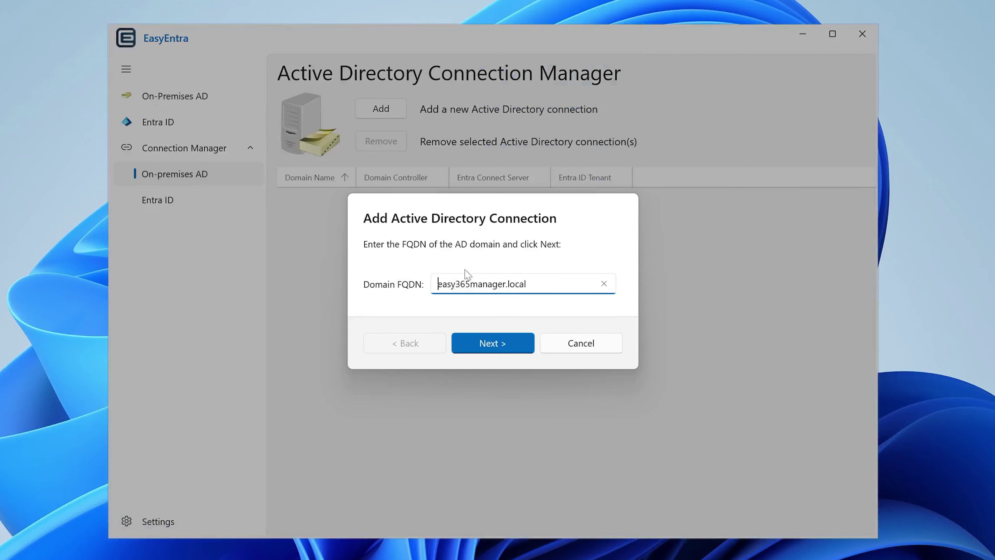
left_click(496, 344)
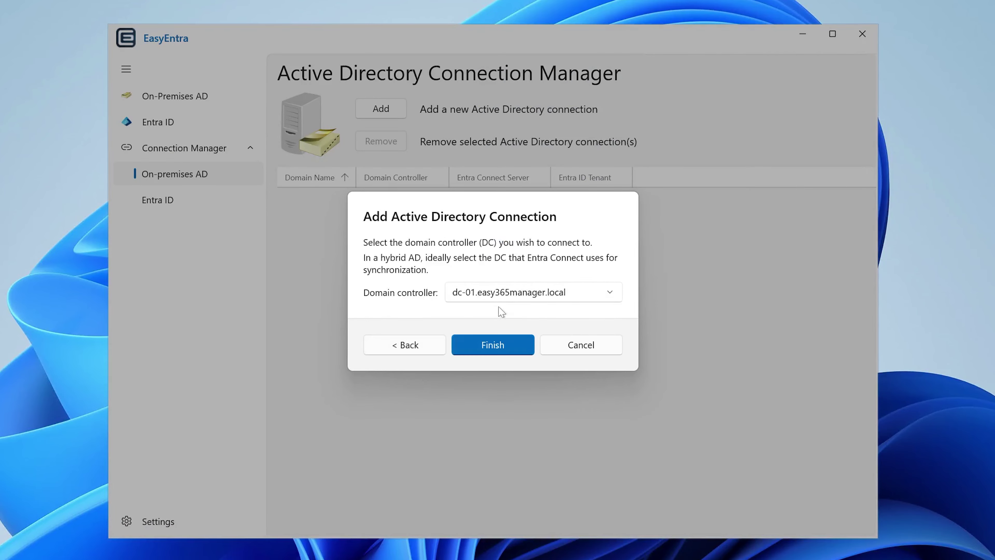
left_click(497, 295)
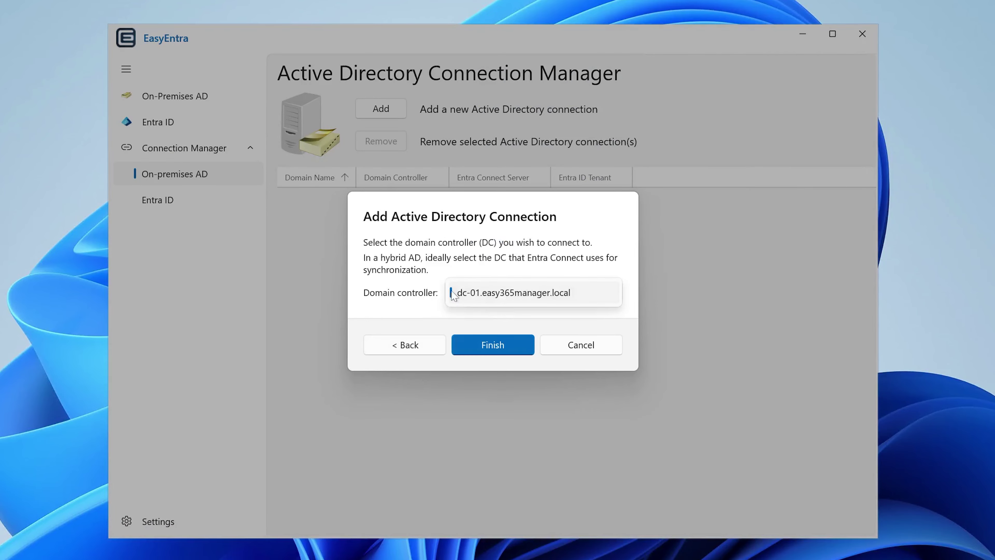
left_click(531, 294)
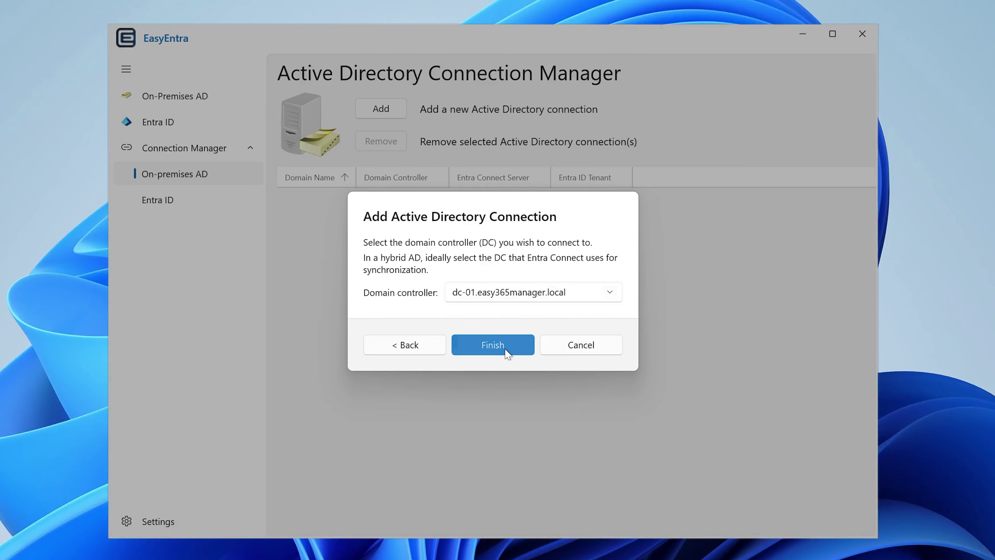
left_click(504, 349)
Step: Start a new Entra ID connection in the connection manager and proceed to its cloud and authentication settings
left_click(175, 198)
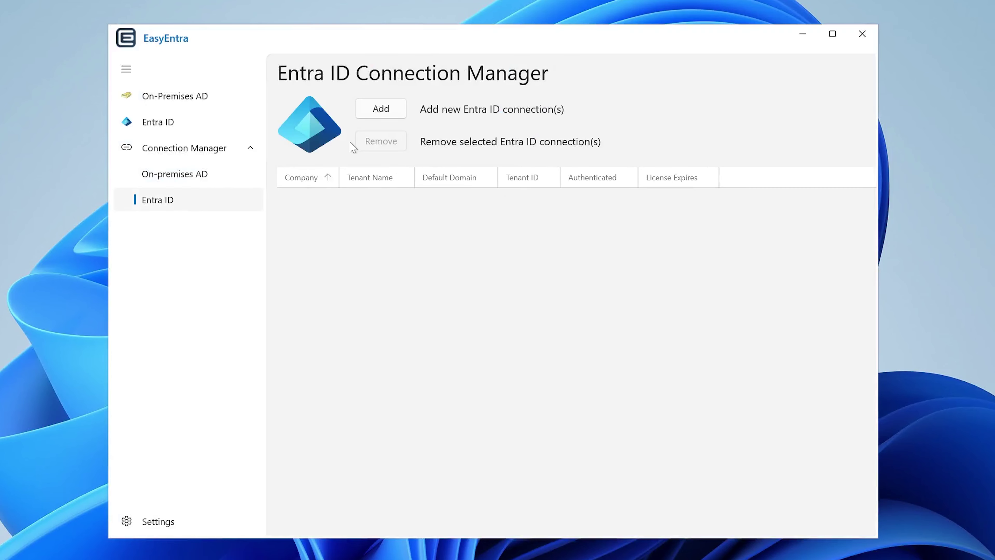
left_click(374, 113)
left_click(511, 385)
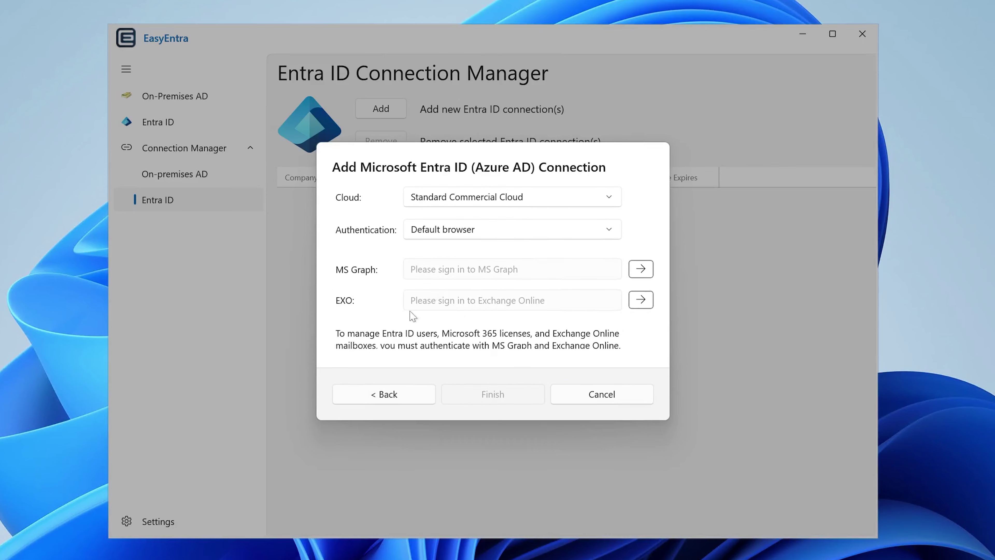
Step: Try to sign in to MS Graph with the azure.skrubbeltrang.com account, then return to the application without granting consent
left_click(641, 269)
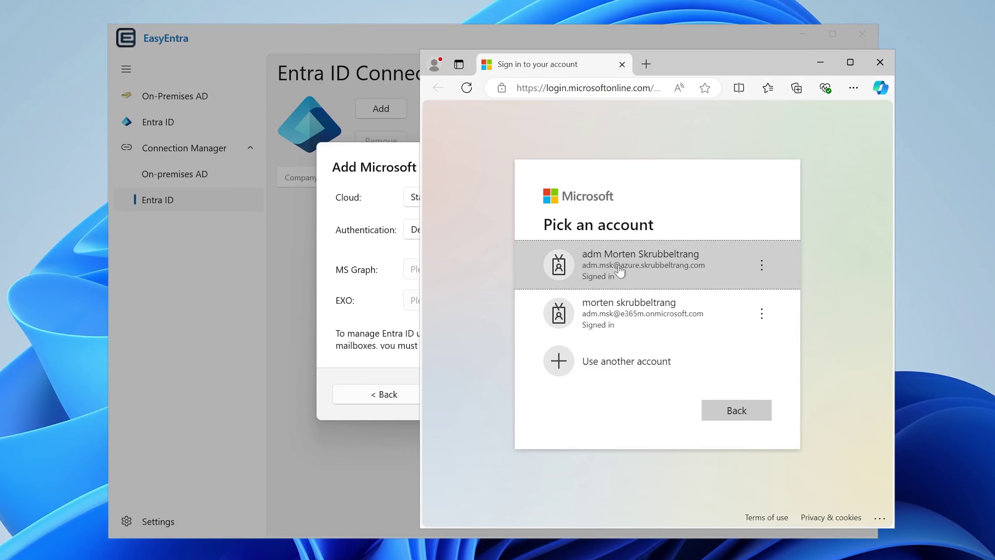
left_click(618, 265)
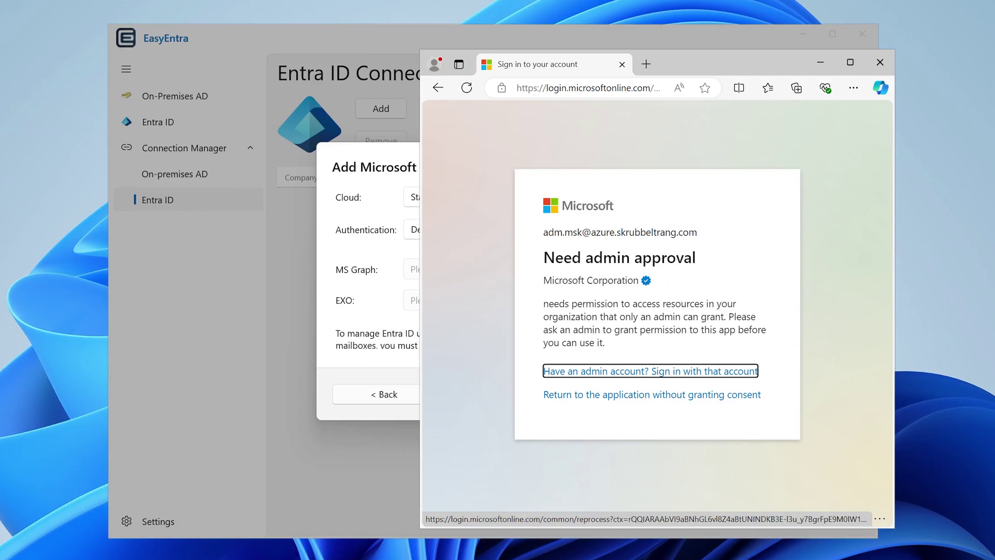
left_click(660, 394)
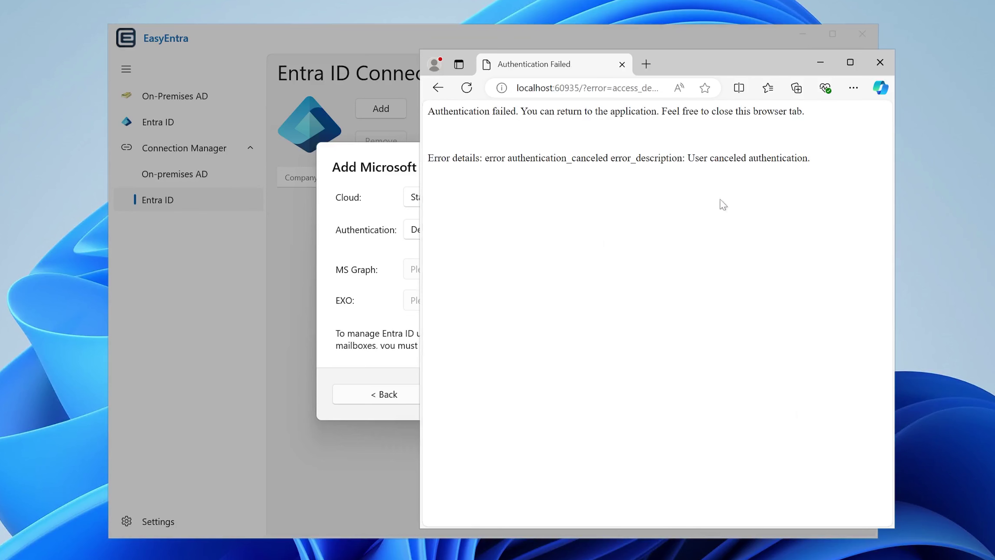
left_click(622, 64)
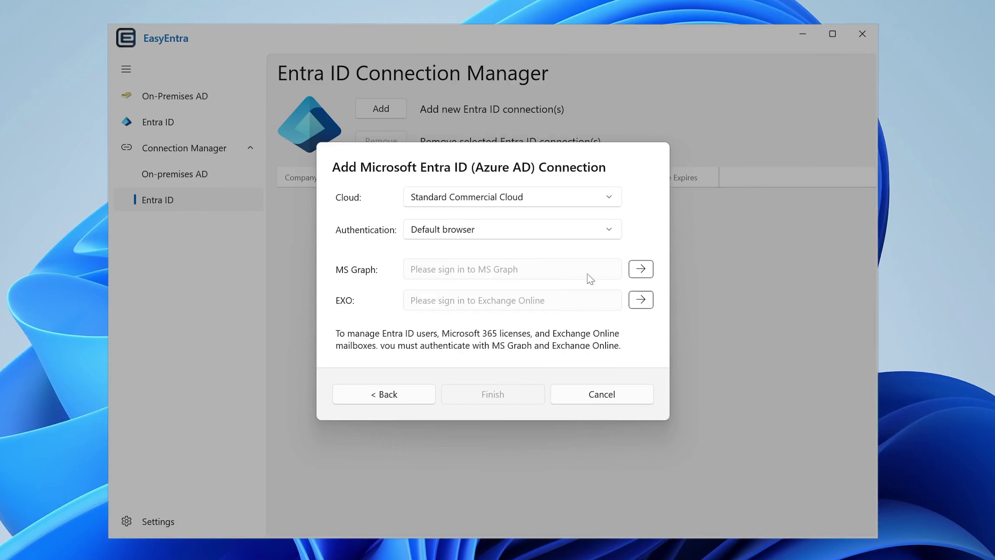
Step: Sign in to MS Graph with the e365m.onmicrosoft.com admin account and accept the requested permissions on behalf of the organization
left_click(638, 269)
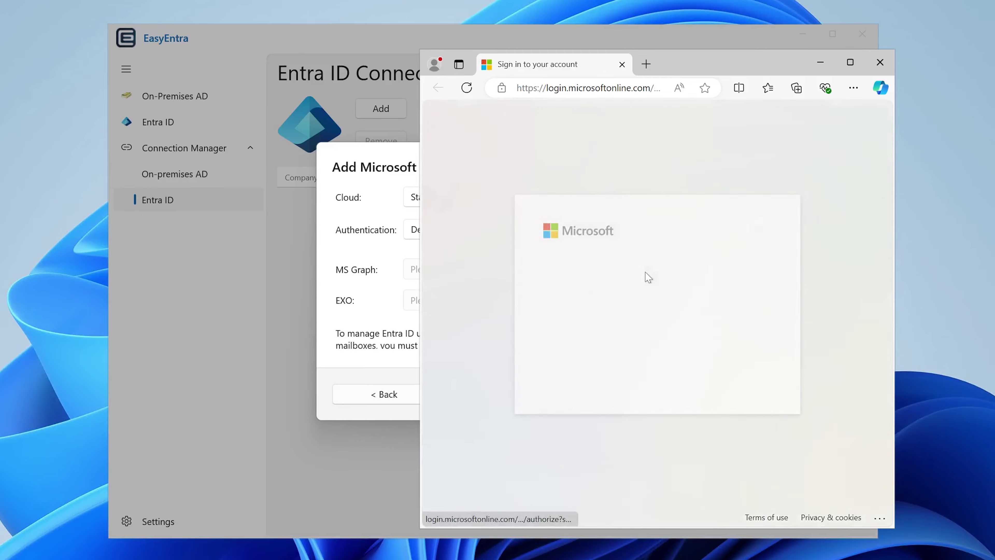
left_click(616, 310)
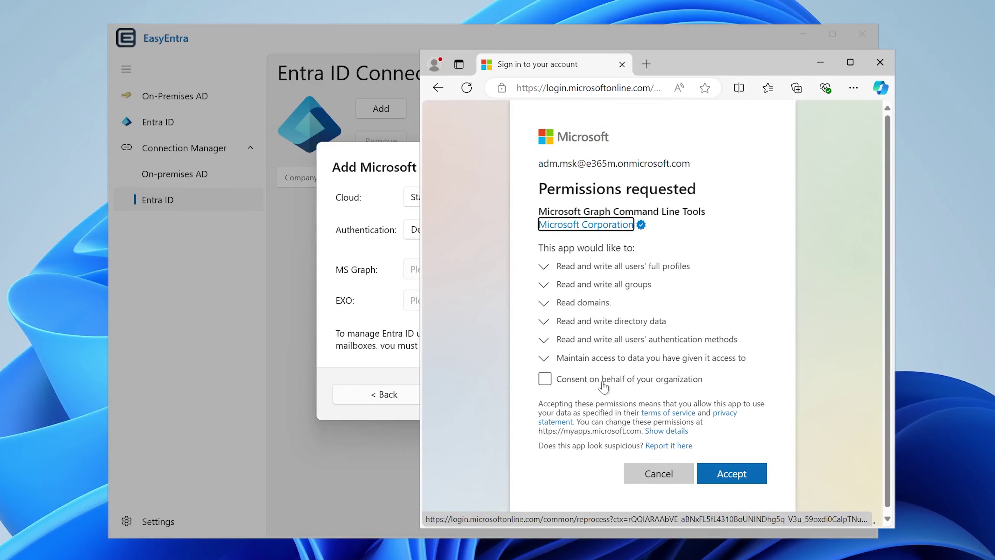
left_click(545, 380)
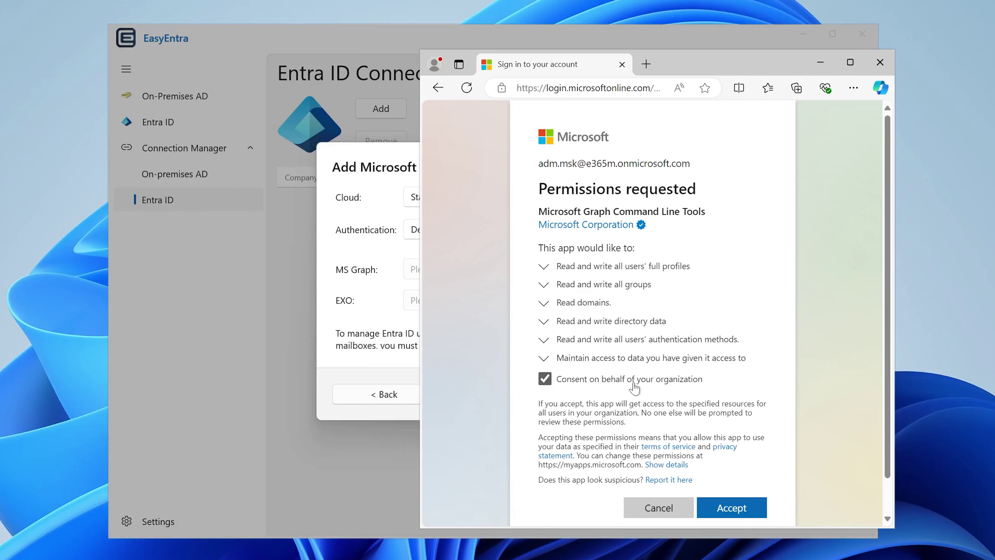
left_click(731, 507)
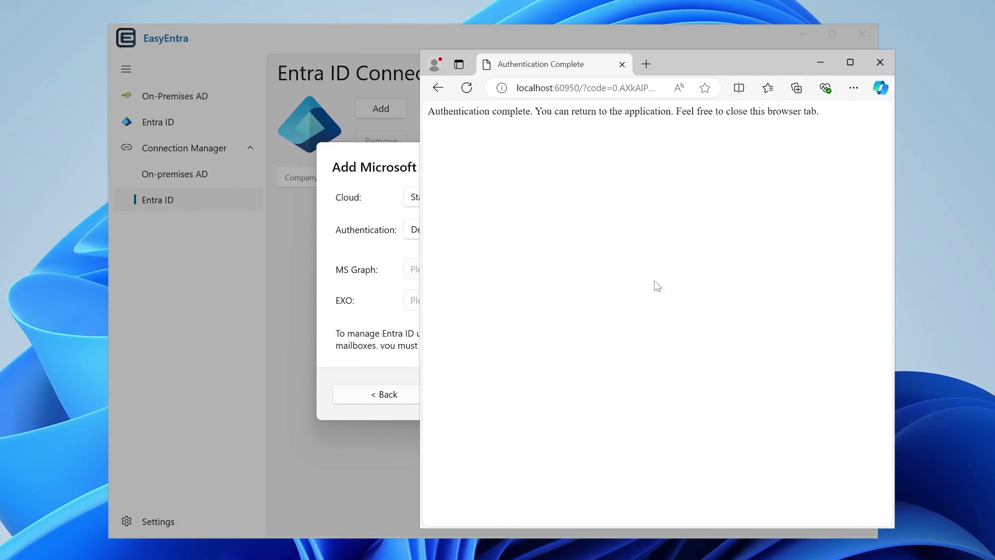
left_click(621, 64)
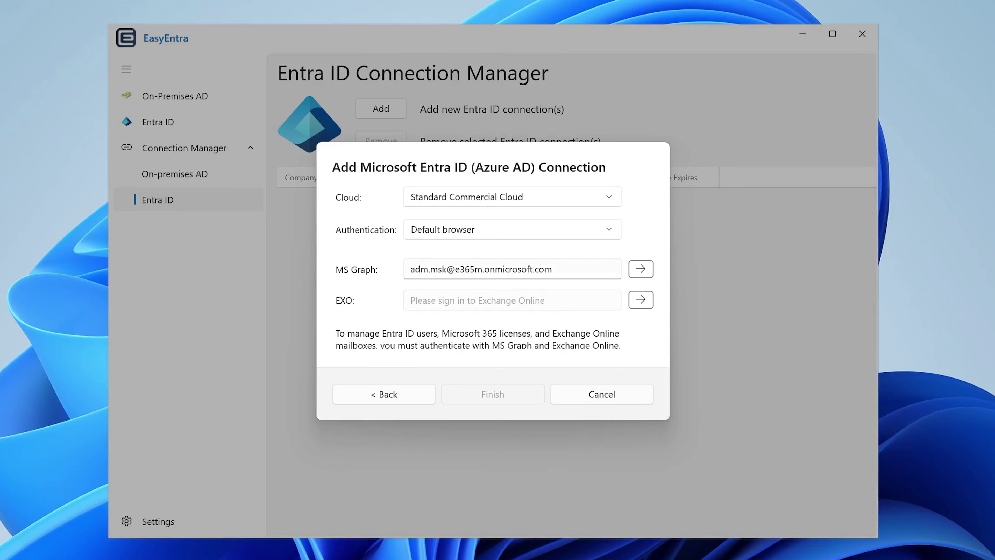
Step: Sign in to MS Graph again with the azure.skrubbeltrang.com account and close the browser tab
left_click(638, 272)
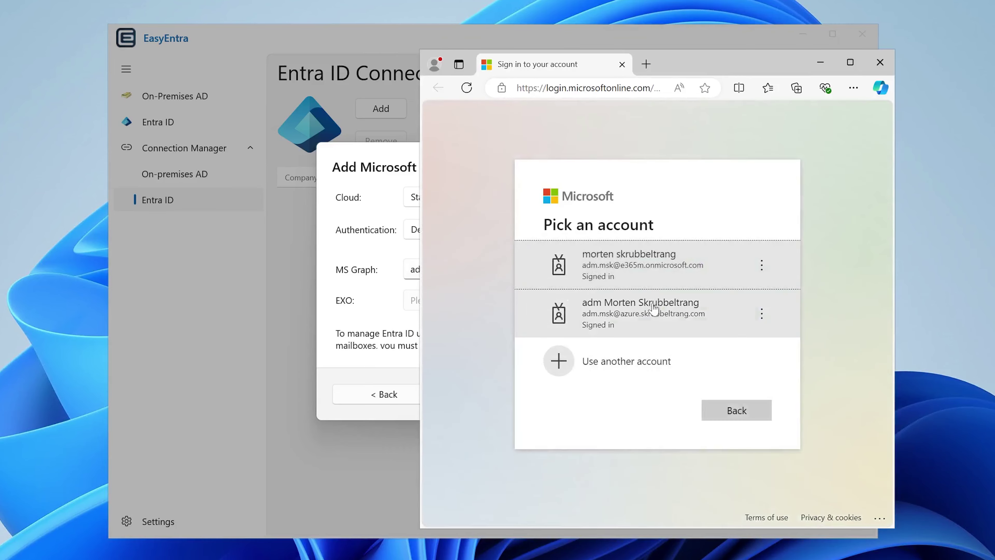
left_click(646, 318)
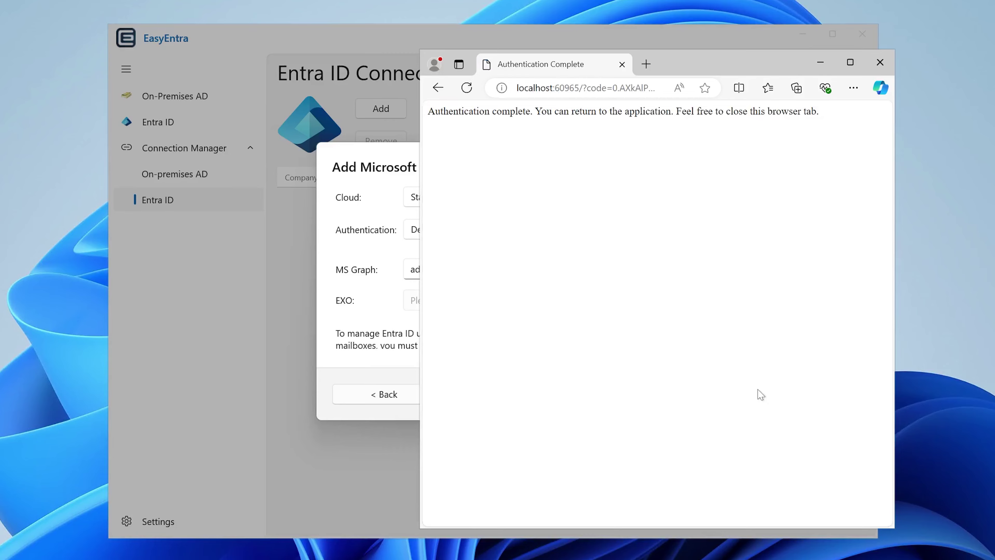
left_click(623, 65)
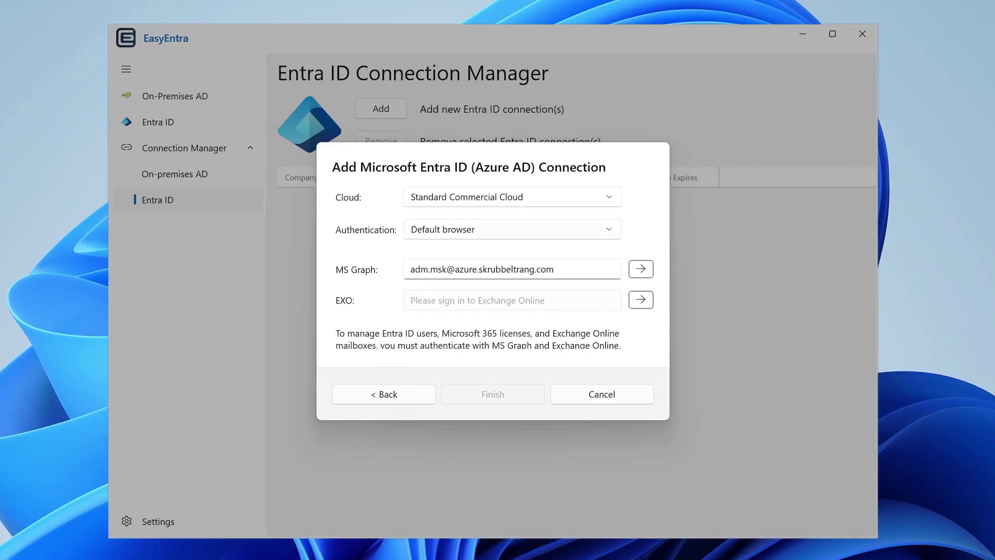
Step: Sign in to Exchange Online with the azure.skrubbeltrang.com account and finish adding the Entra ID connection
left_click(641, 299)
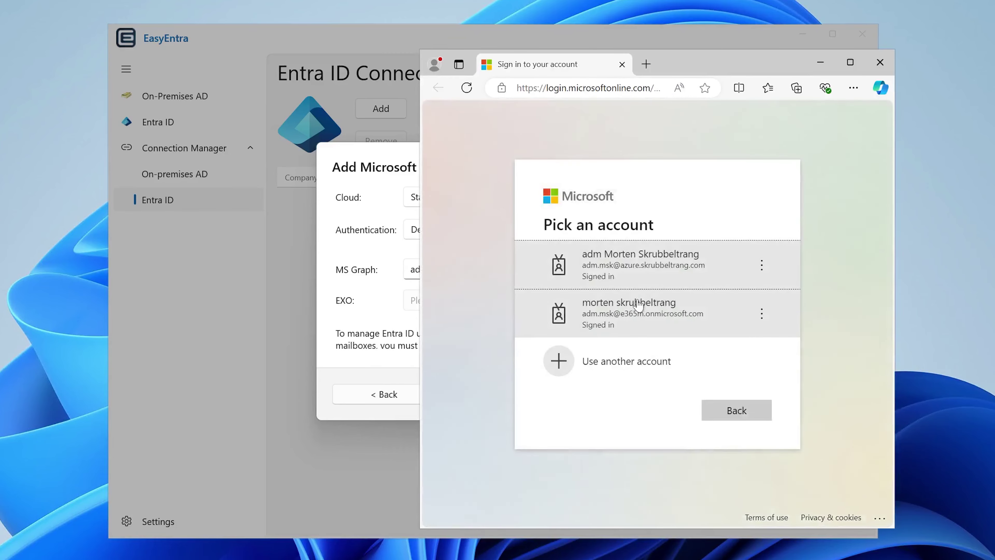
left_click(621, 274)
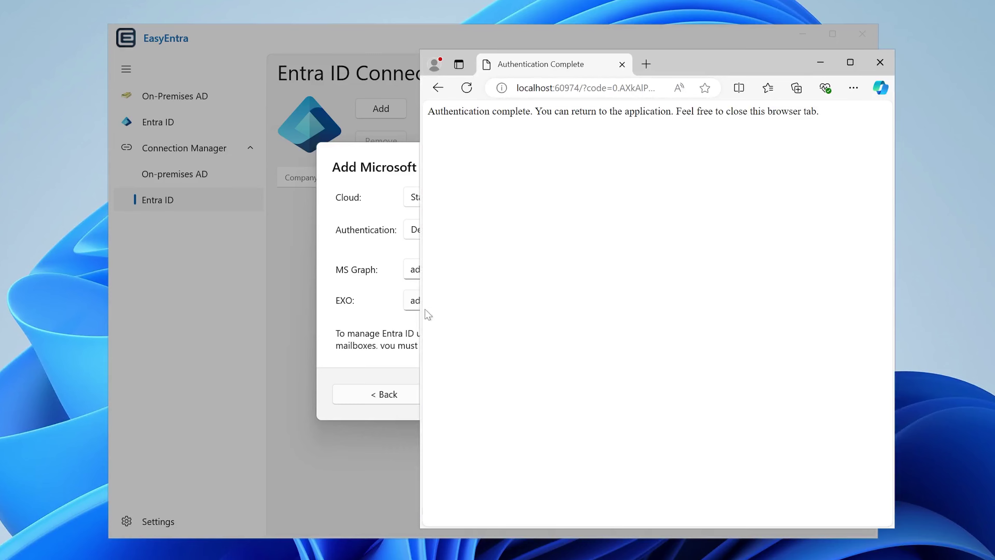
left_click(621, 64)
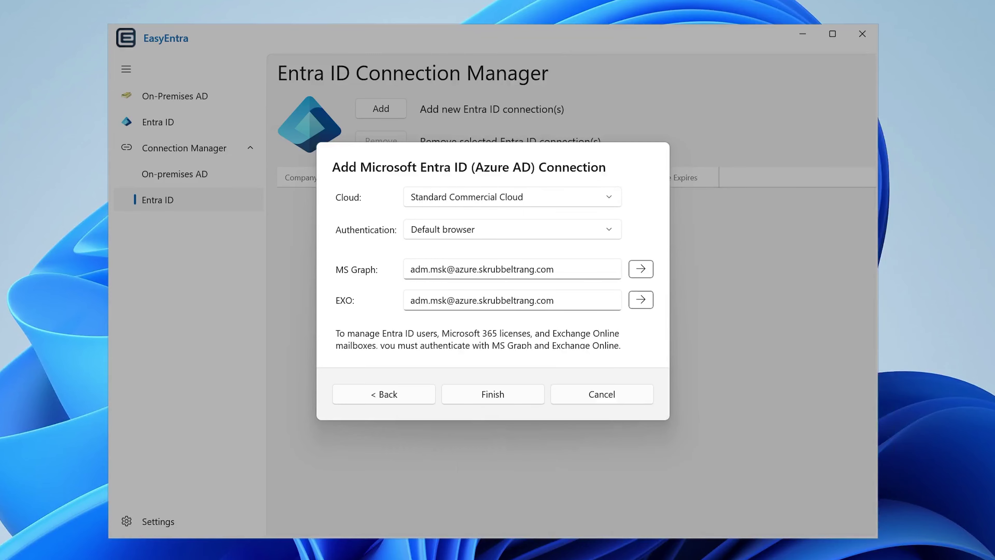
left_click(497, 394)
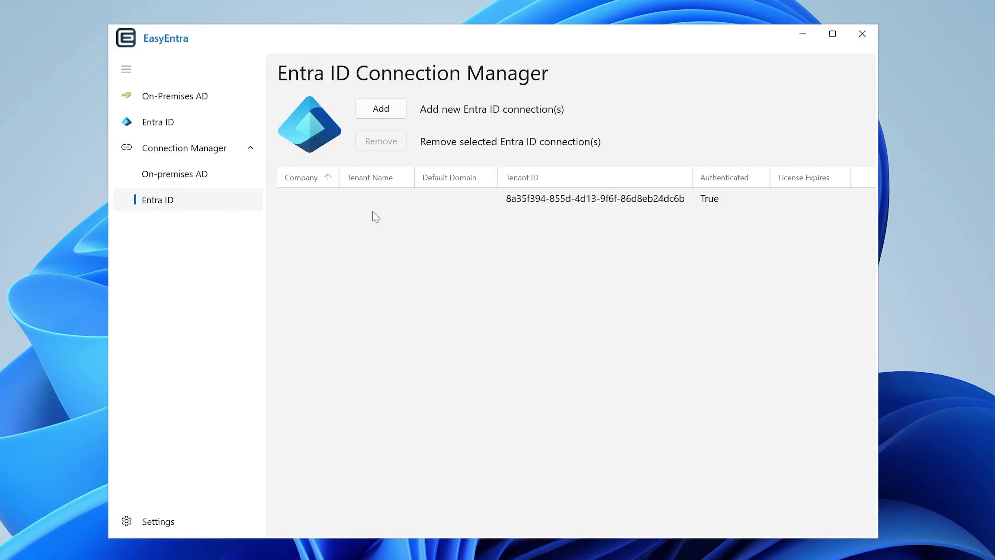
Step: Check the details of the added Entra ID tenant and of the on-premises Active Directory connection
left_click(627, 202)
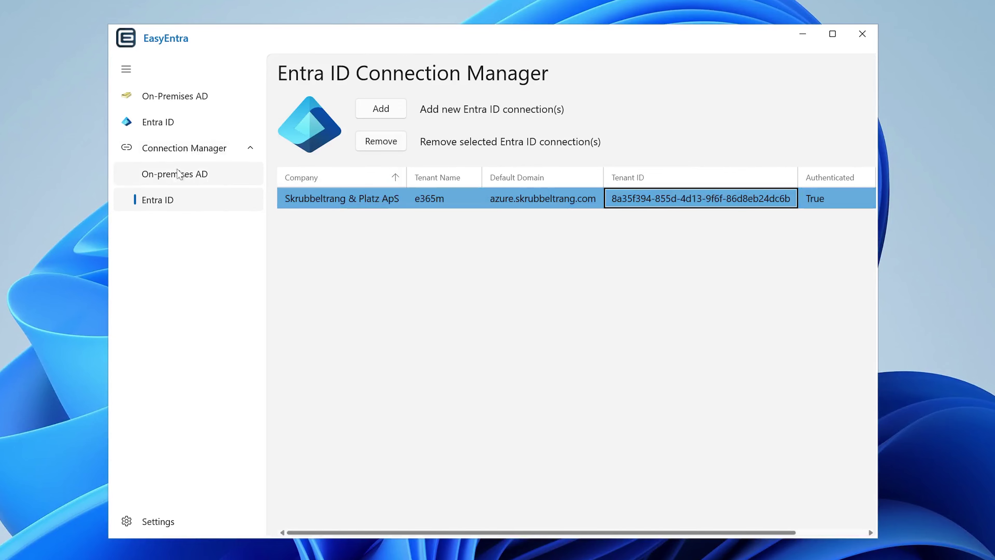
left_click(204, 174)
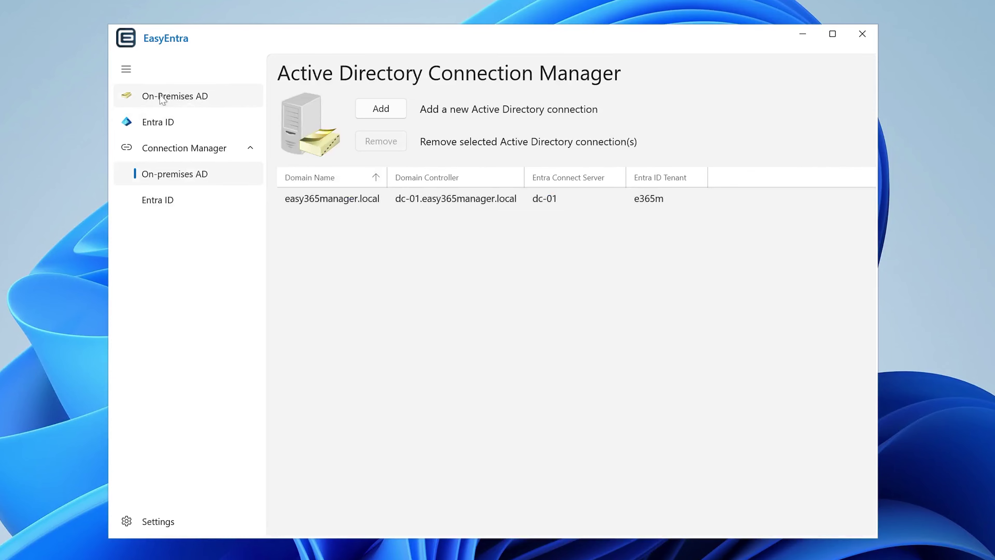
Step: Search the on-premises AD for the user by first name and open the matching user's properties
left_click(175, 98)
type("lene")
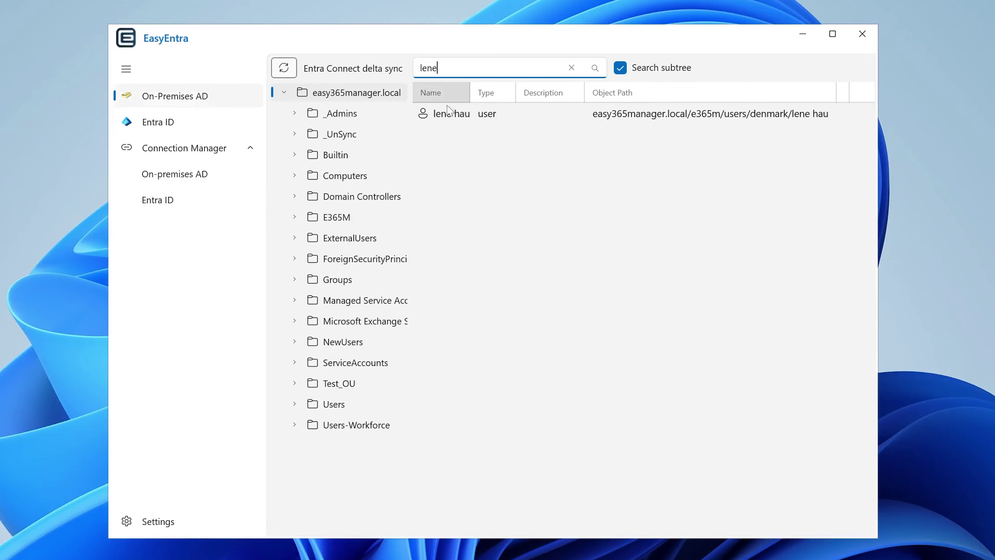
double_click(450, 113)
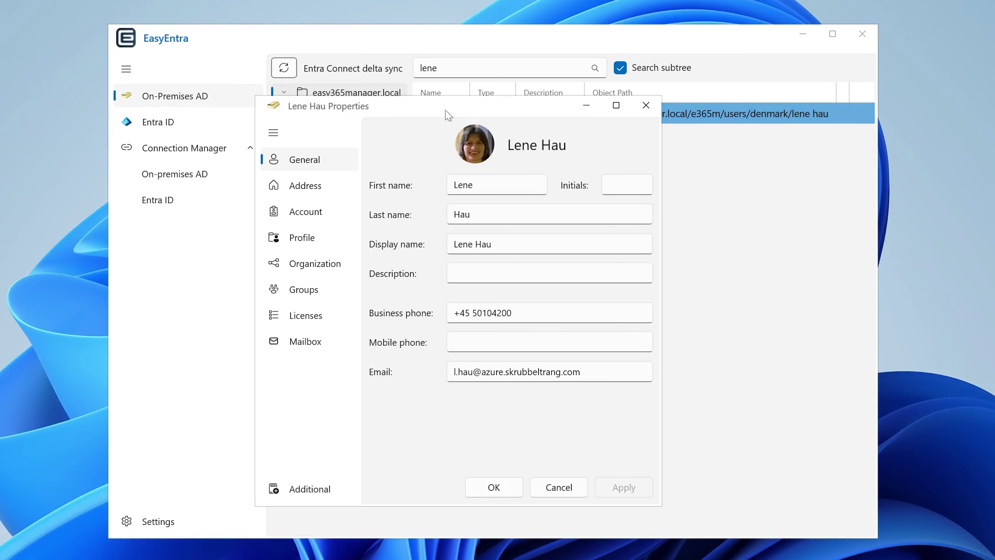
Step: Review the user's address, account, profile, group membership and license properties
left_click(346, 185)
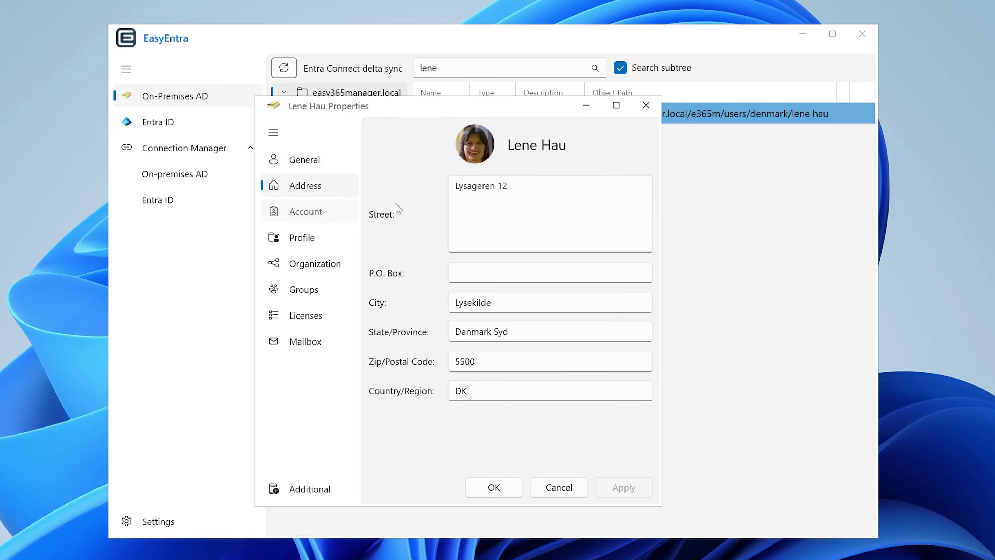
left_click(345, 212)
left_click(305, 238)
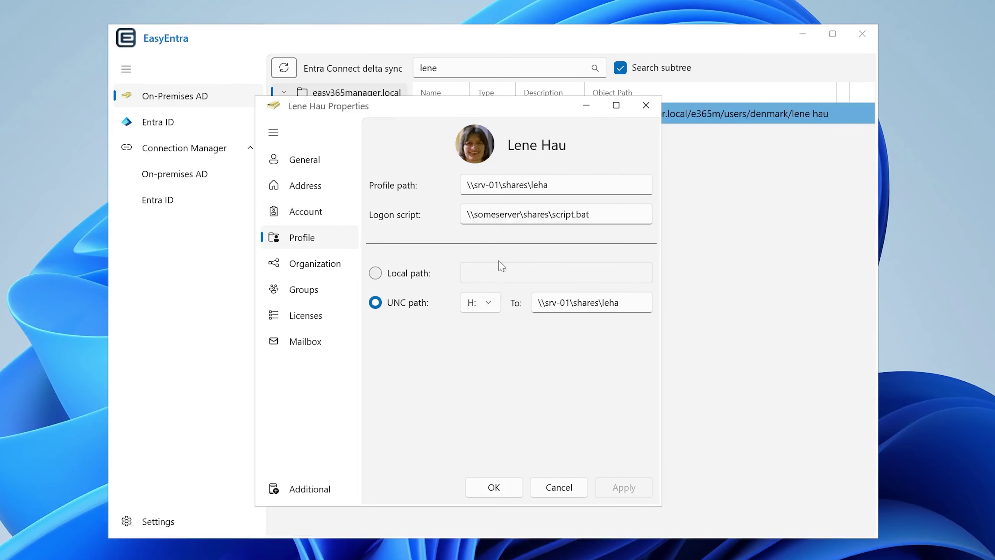
left_click(304, 289)
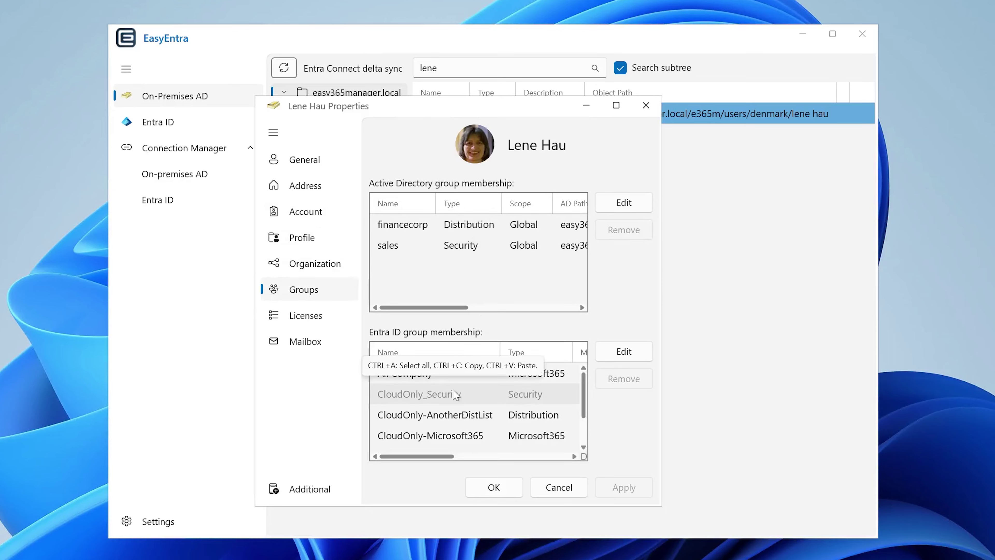
left_click(302, 316)
scroll(497, 301, "down", 2)
scroll(497, 301, "up", 2)
Step: Examine the user's mailbox type choices and delivery options, leaving the delivery options without changes
left_click(297, 341)
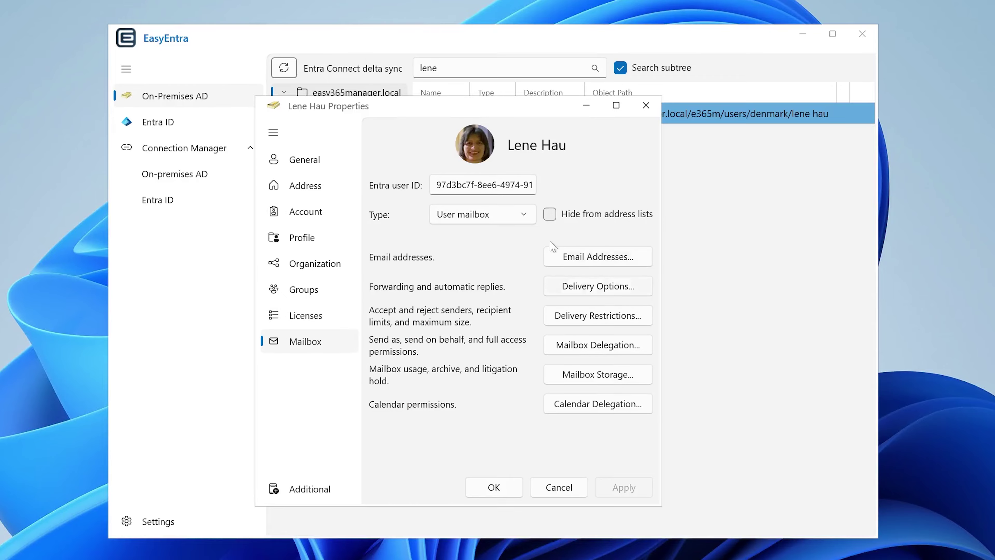
left_click(526, 214)
left_click(526, 214)
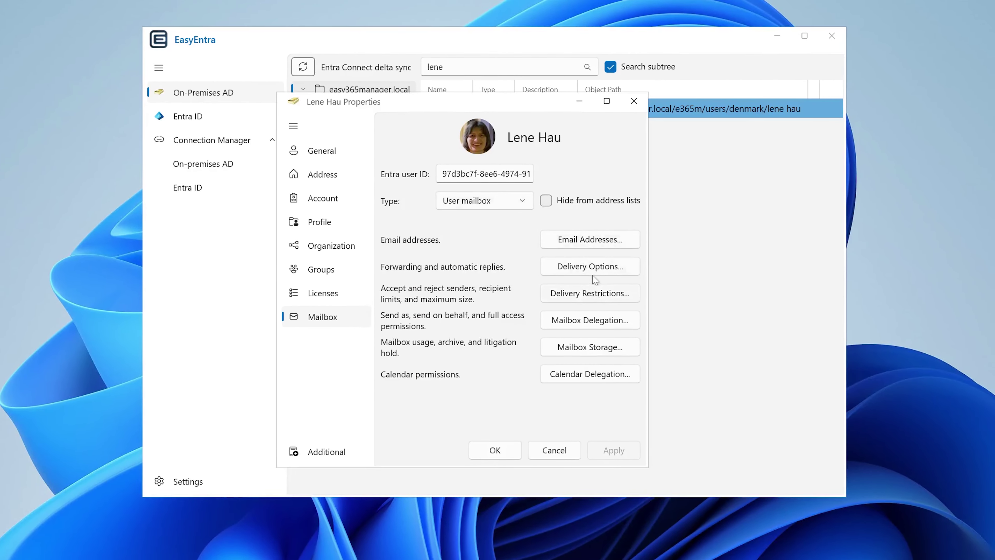
left_click(594, 270)
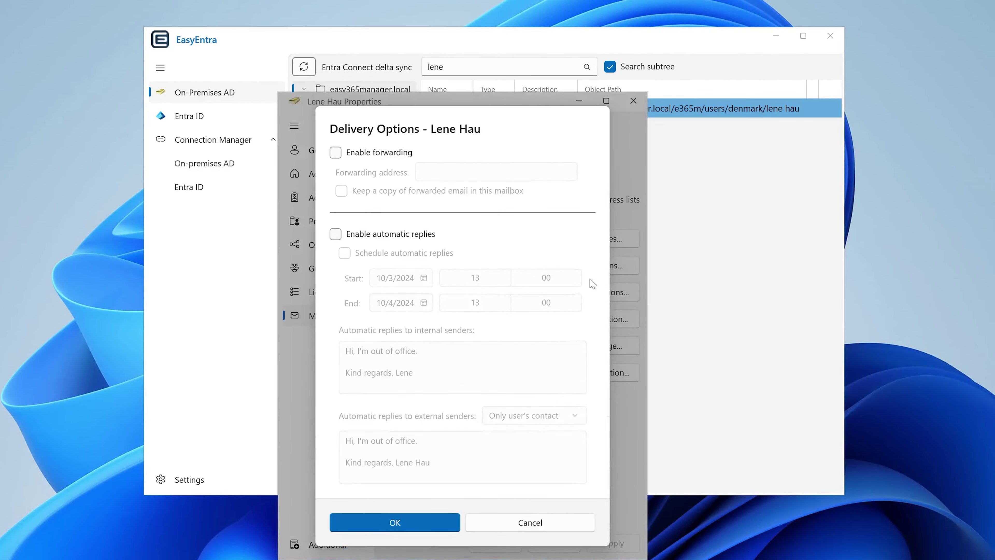
left_click(529, 524)
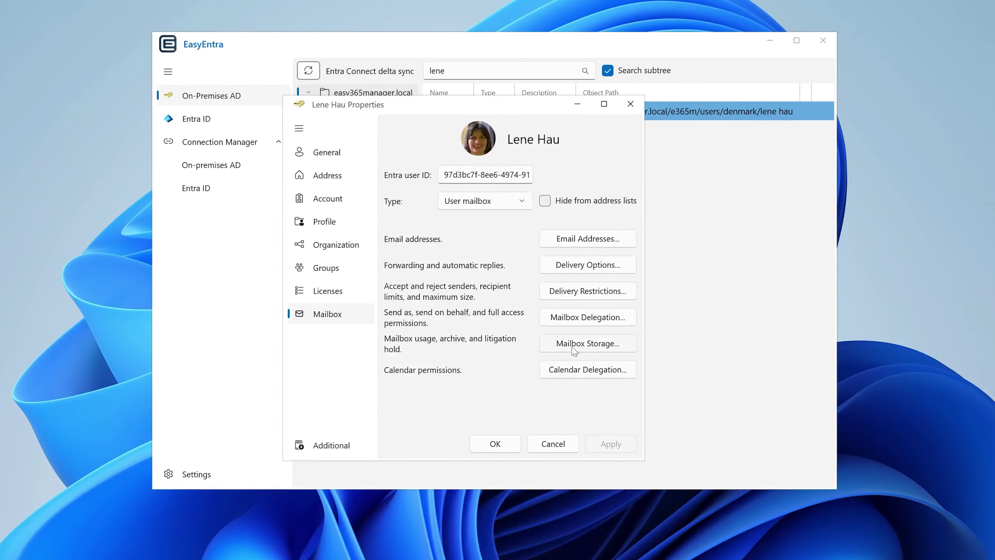